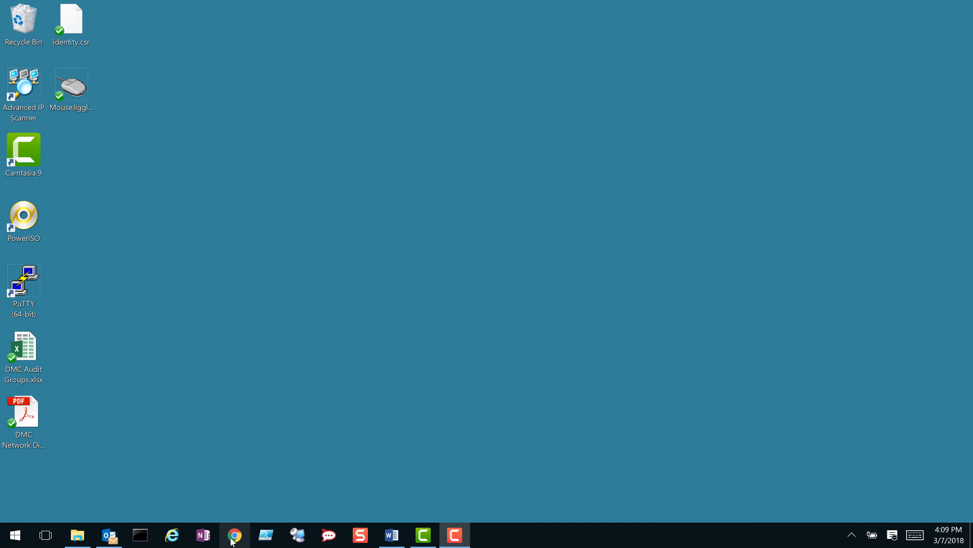
{"action": "left_click", "coordinate": [234, 535]}
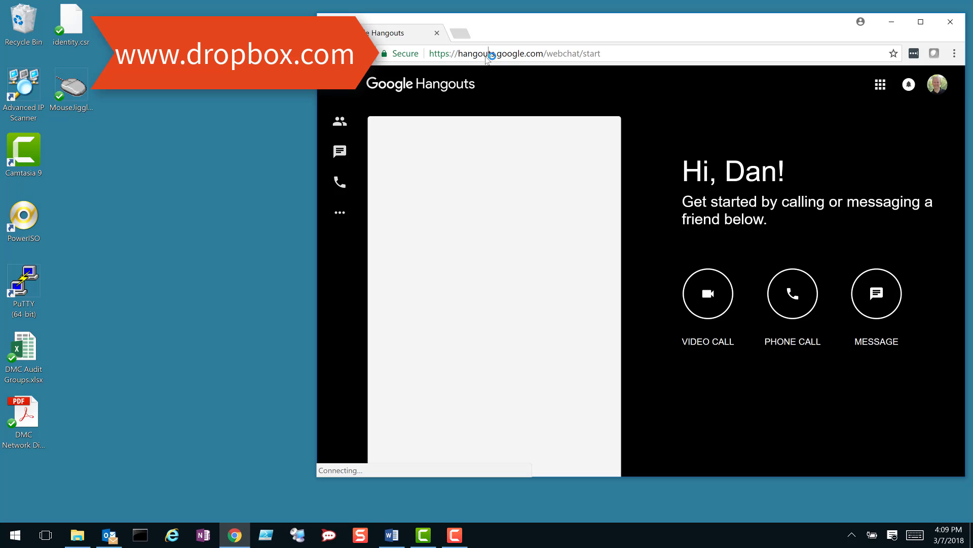
{"action": "left_click", "coordinate": [486, 53]}
{"action": "type", "text": "https://www.dropbox.com"}
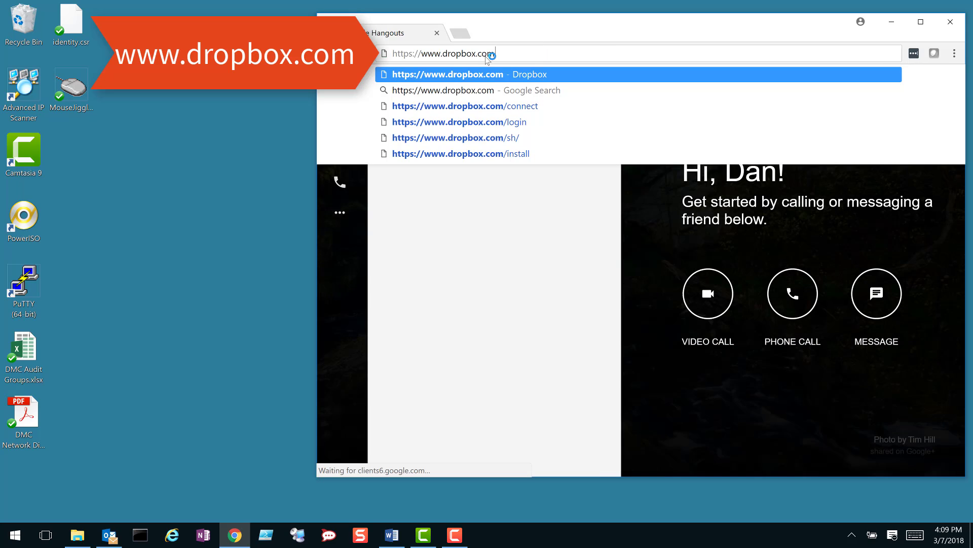
{"action": "key", "text": "Return"}
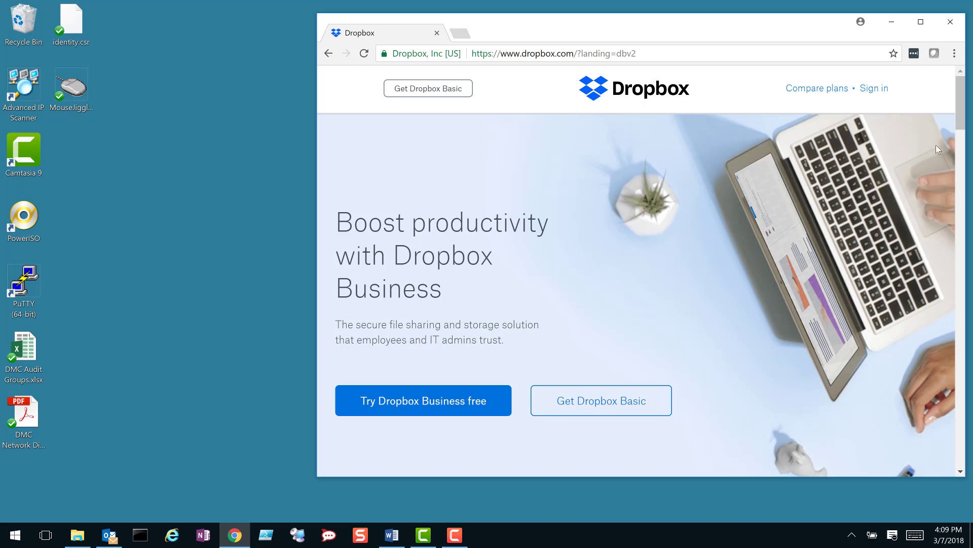
{"action": "left_click", "coordinate": [878, 90]}
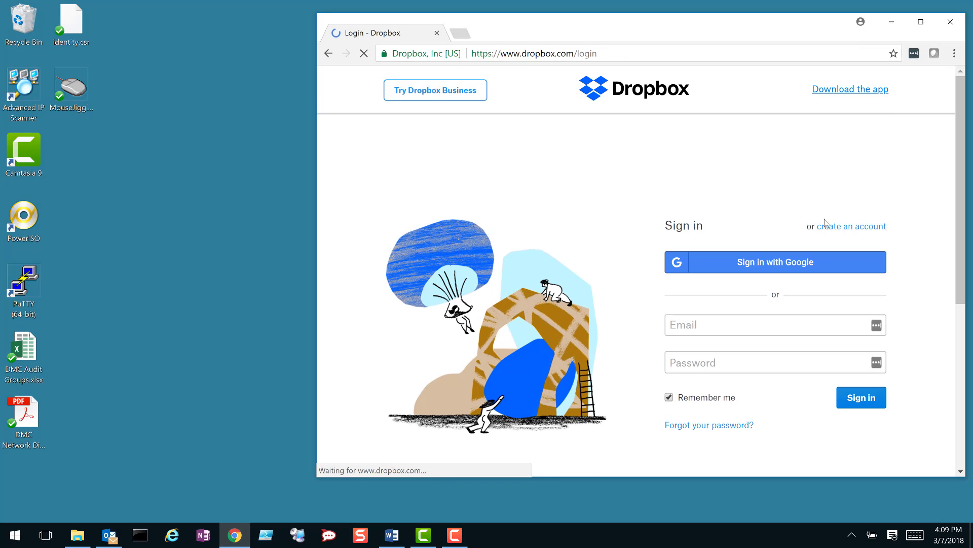
Step: Sign in with the saved account e-mail, then enter the organizational e-mail and password on the single sign-on page
{"action": "type", "text": "d"}
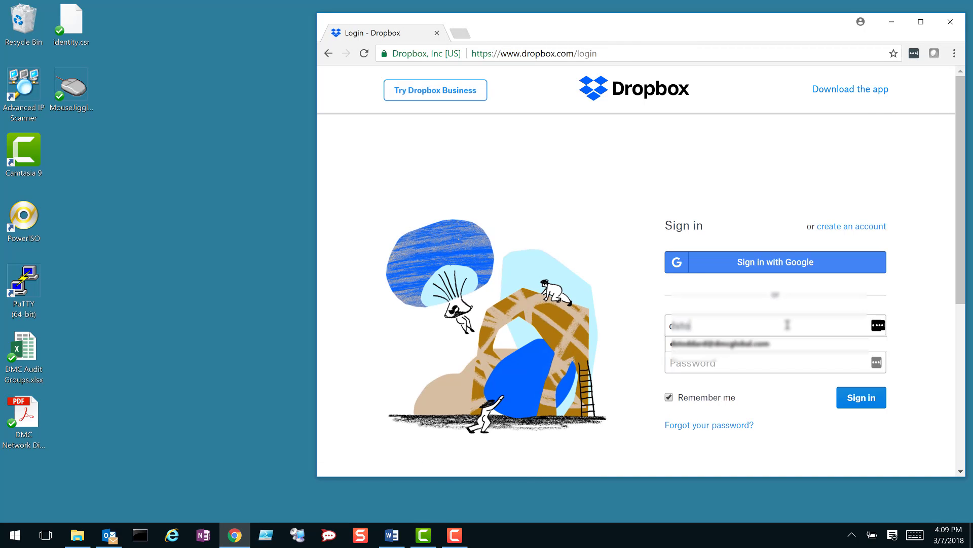
{"action": "left_click", "coordinate": [785, 343]}
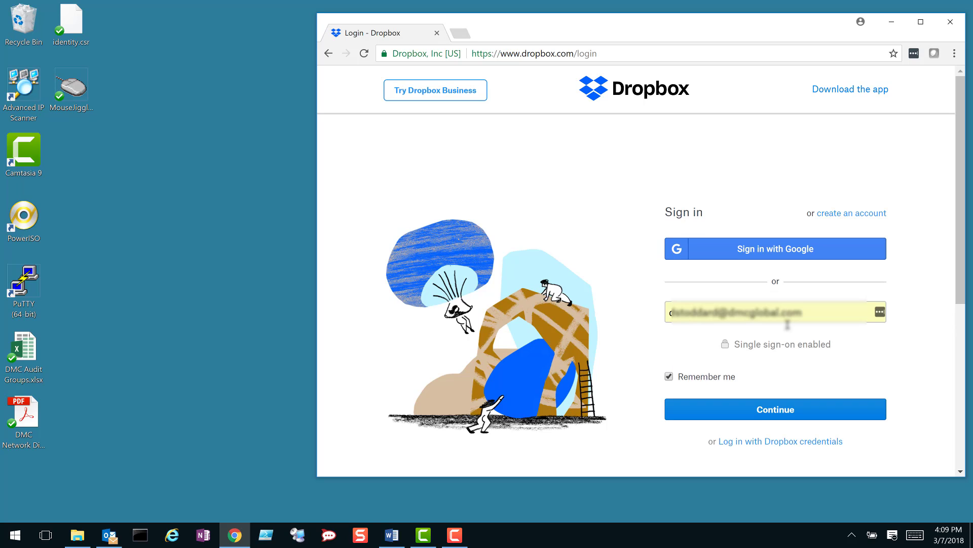
{"action": "left_click", "coordinate": [782, 410]}
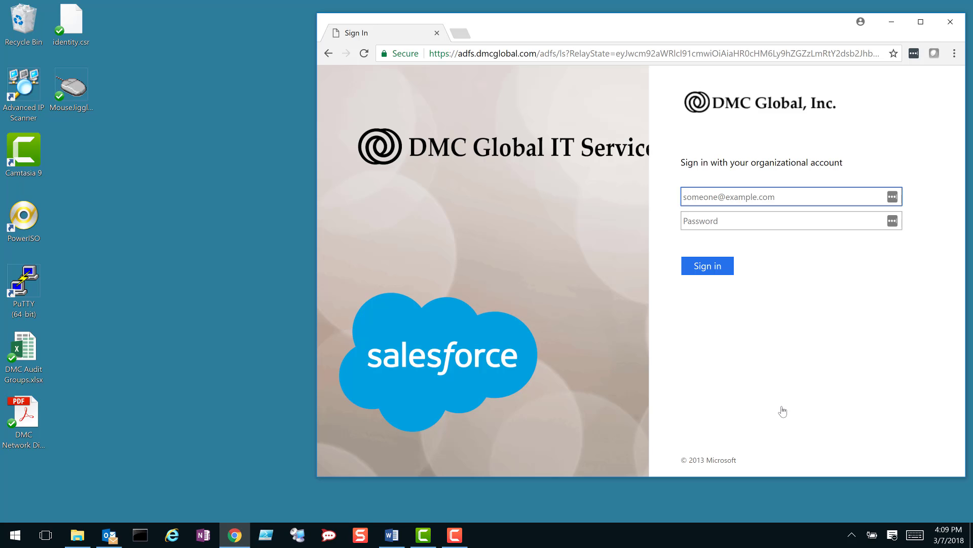
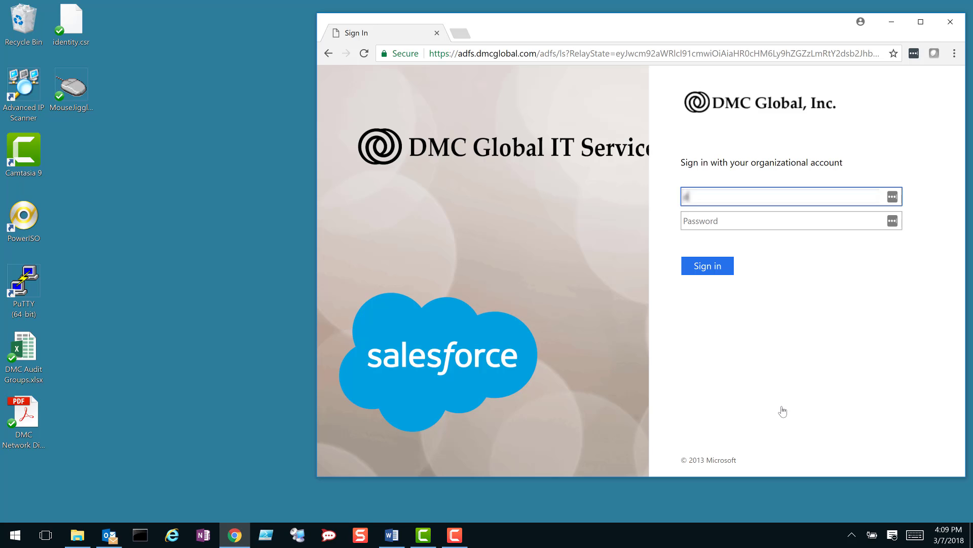
{"action": "key", "text": "Tab"}
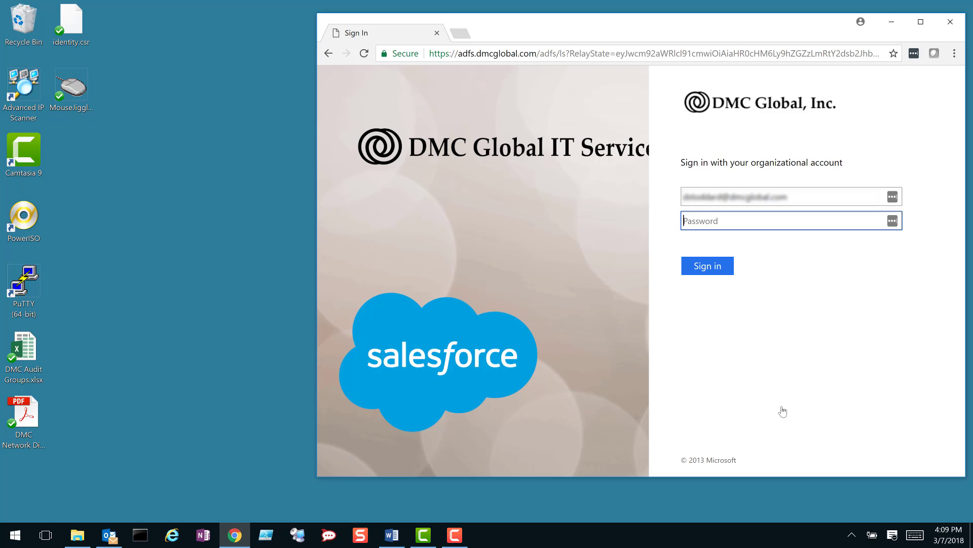
{"action": "type", "text": "•"}
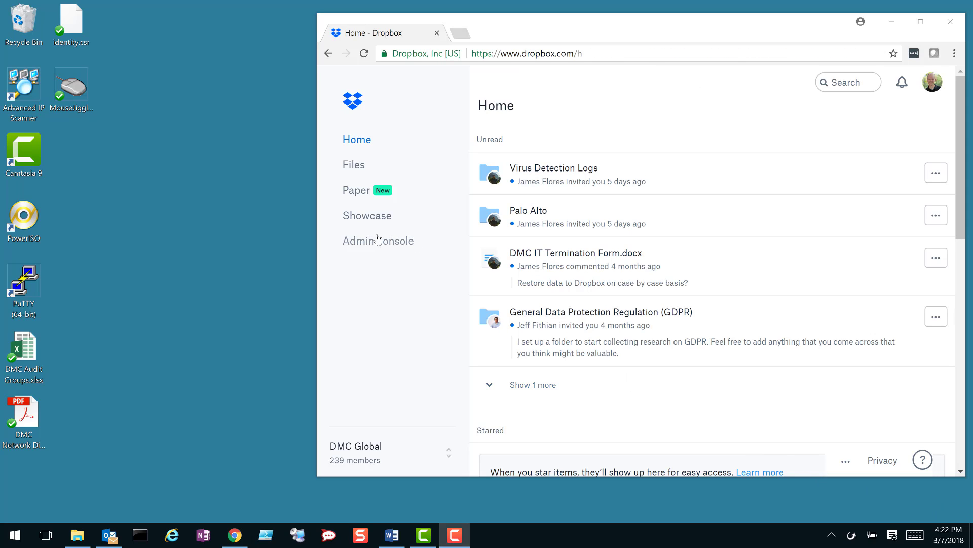
Step: Open the DMC Global Files list on Dropbox web and bring up the local Dropbox folder in File Explorer
{"action": "left_click", "coordinate": [347, 168]}
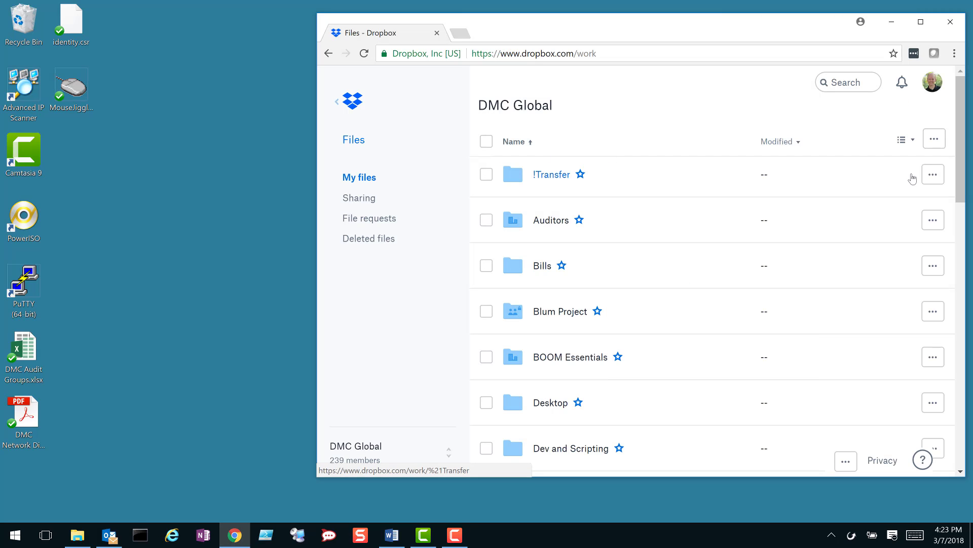
{"action": "left_click_drag", "start_coordinate": [959, 183], "coordinate": [956, 160]}
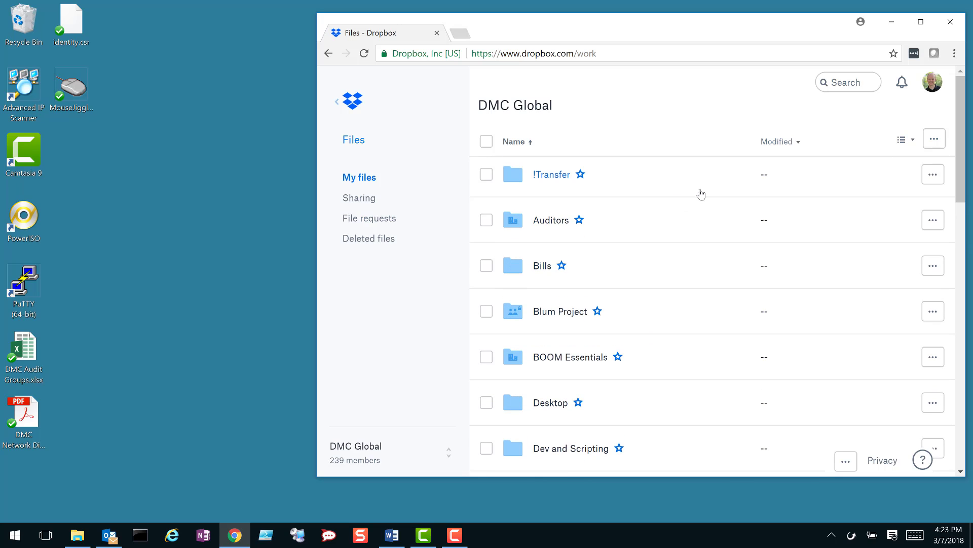
{"action": "left_click", "coordinate": [79, 535]}
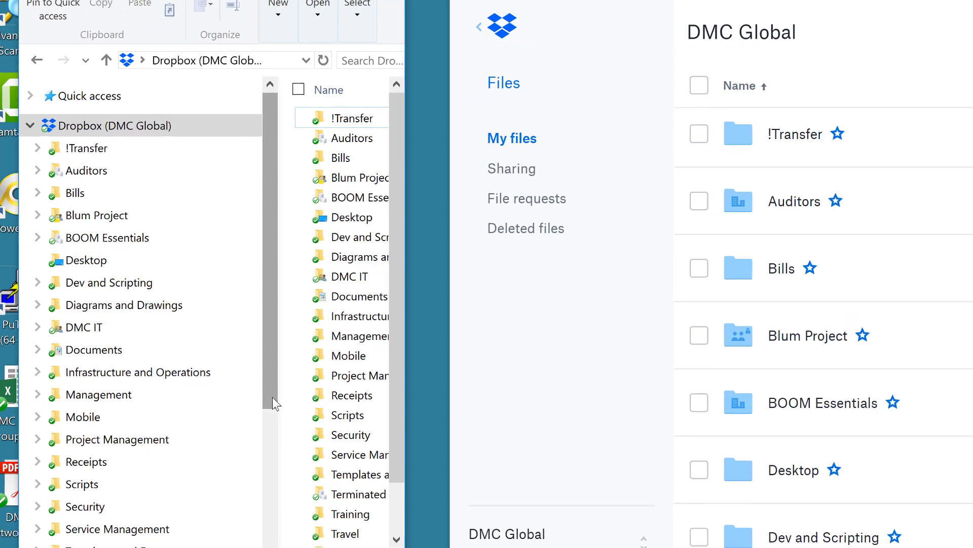
Step: Scroll File Explorer's navigation tree to compare the 25 local Dropbox (DMC Global) items with the web list
{"action": "mouse_move", "coordinate": [192, 351]}
{"action": "left_mouse_down"}
{"action": "mouse_move", "coordinate": [192, 376]}
{"action": "mouse_move", "coordinate": [192, 350]}
{"action": "left_mouse_up"}
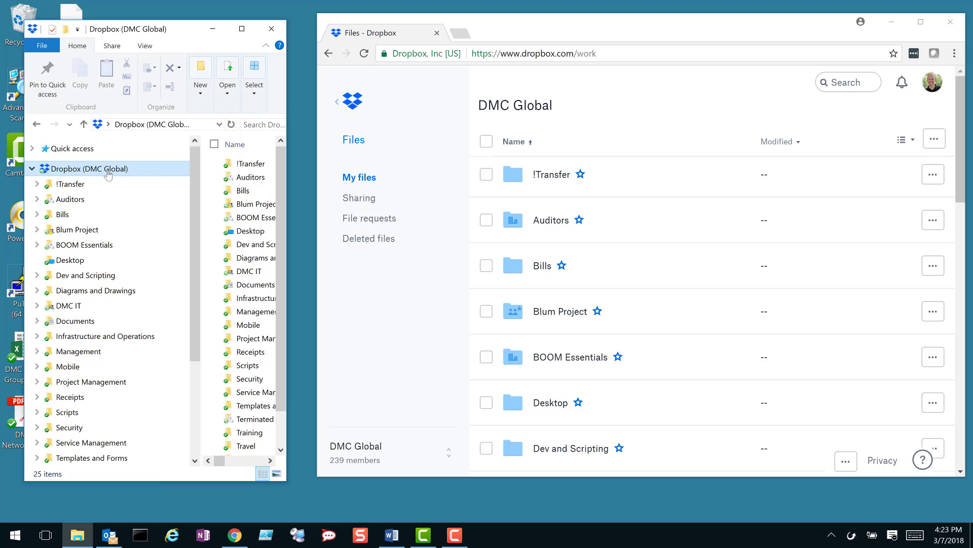
Step: Create a new folder named Adam inside the local Dropbox (DMC Global) folder
{"action": "right_click", "coordinate": [107, 173]}
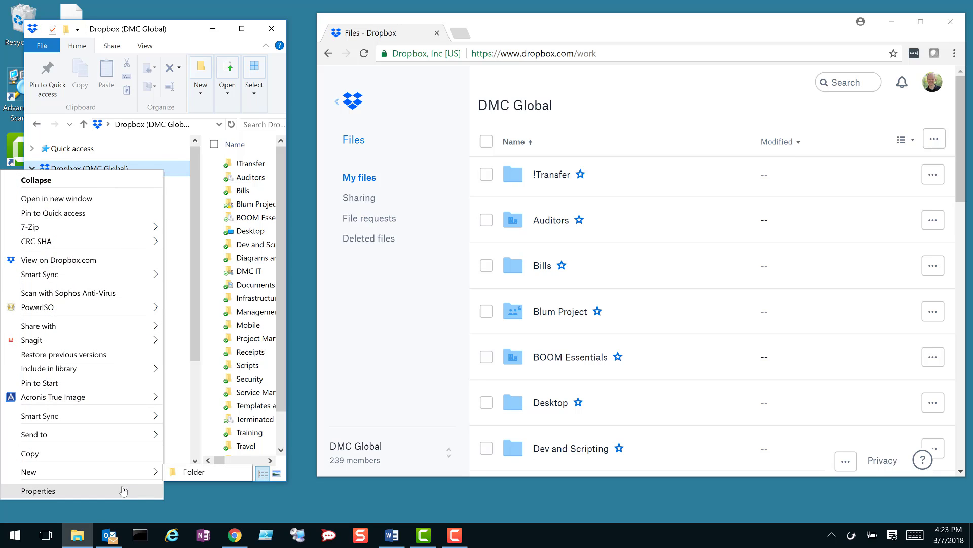
{"action": "mouse_move", "coordinate": [147, 472]}
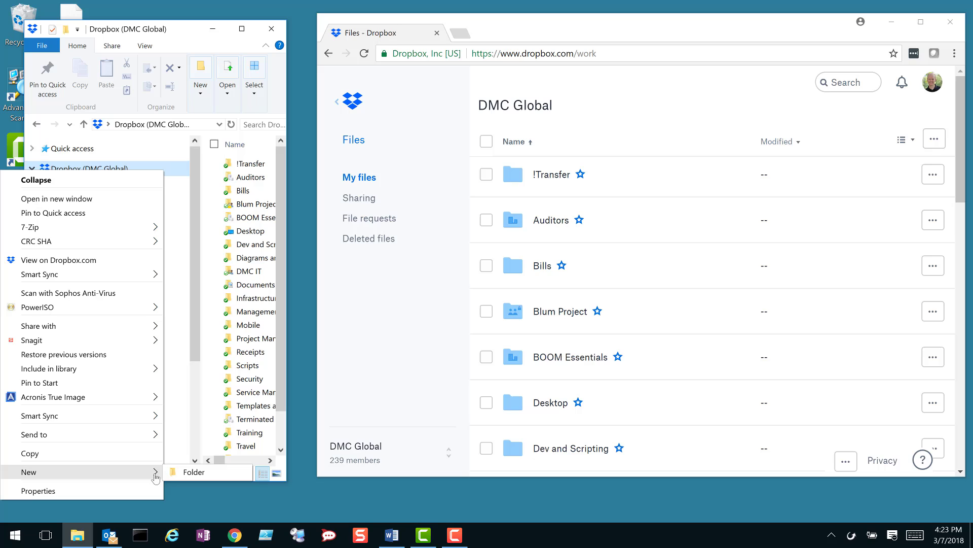
{"action": "left_click", "coordinate": [185, 475]}
{"action": "type", "text": "Ad"}
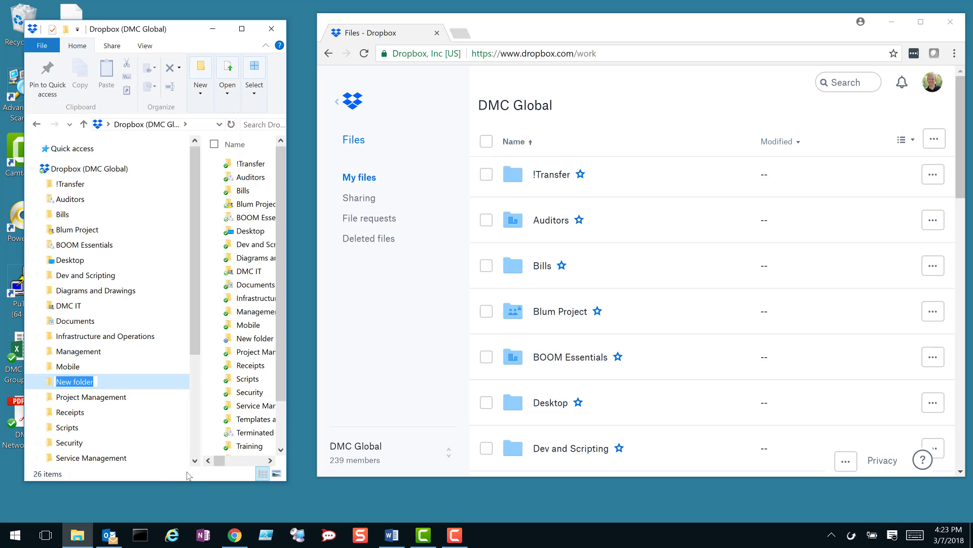
{"action": "type", "text": "am"}
{"action": "key", "text": "Return"}
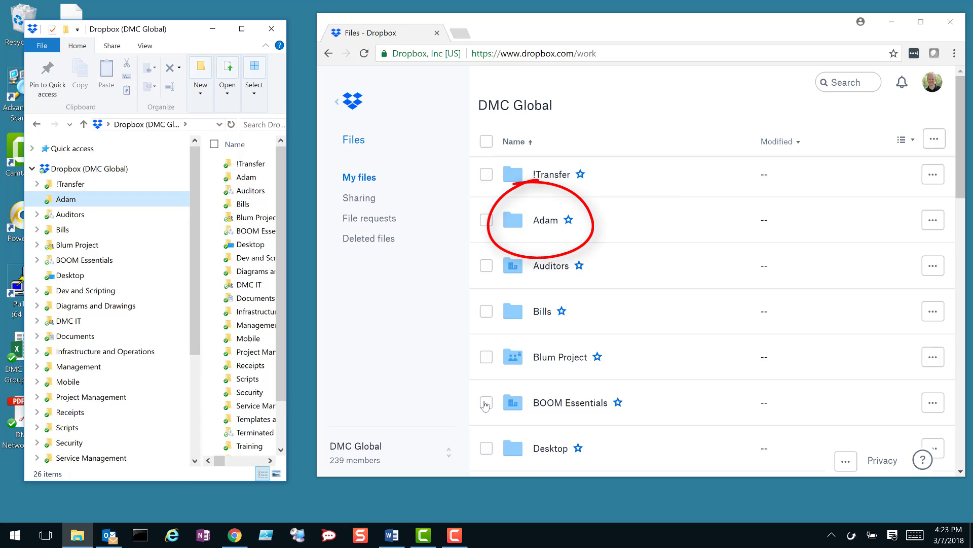
Step: Delete the Adam folder on Dropbox web, confirming the deletion, and view the Deleted files list
{"action": "left_click", "coordinate": [933, 221]}
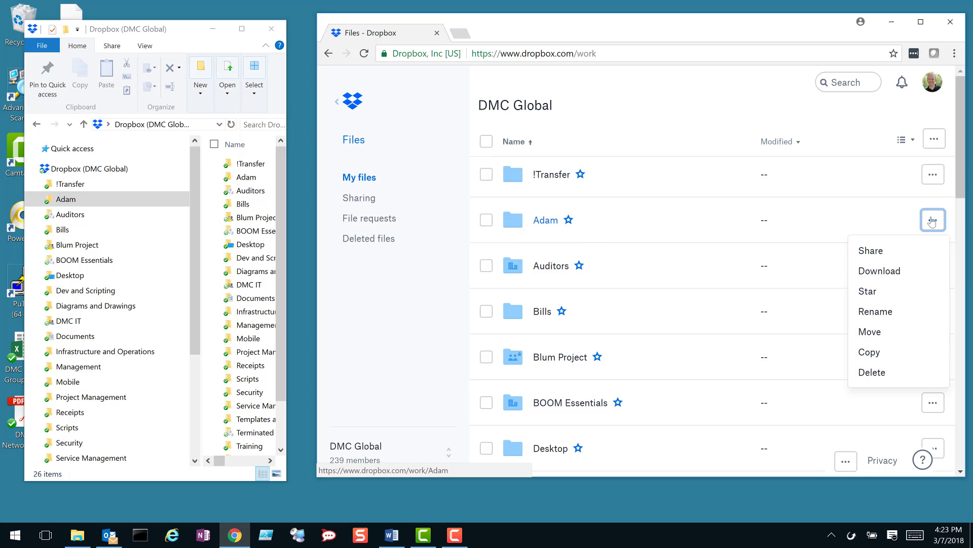
{"action": "left_click", "coordinate": [895, 372]}
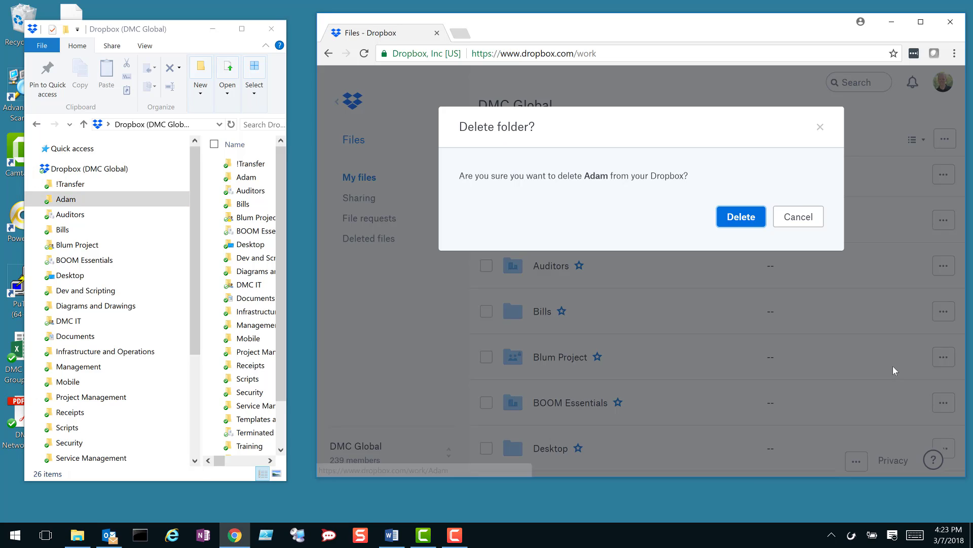
{"action": "left_click", "coordinate": [746, 218]}
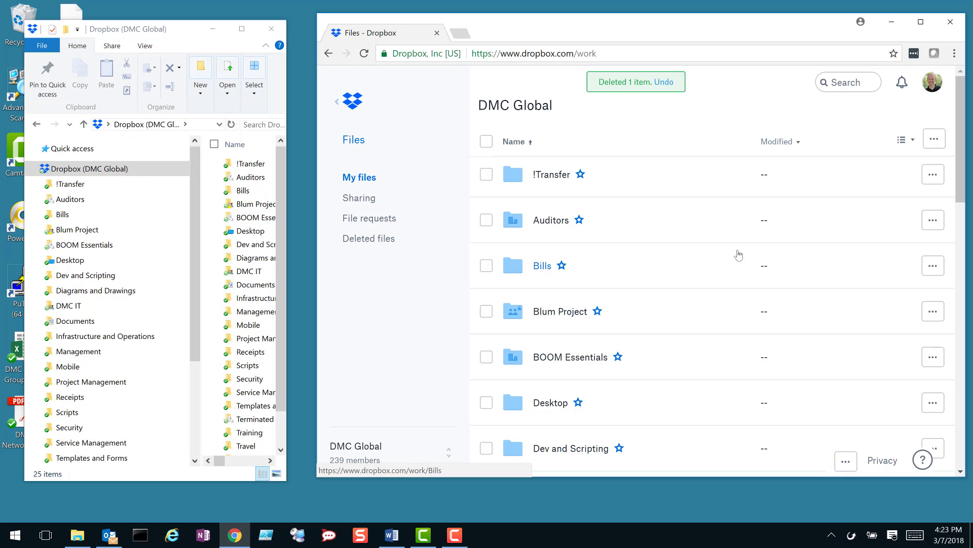
{"action": "left_click", "coordinate": [378, 240]}
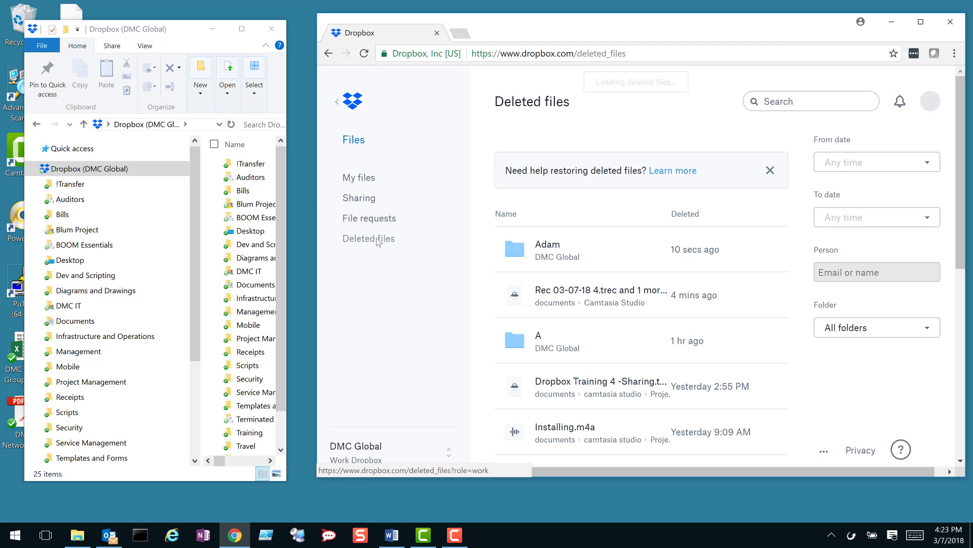
Step: Restore the deleted Adam folder from Deleted files and return to My files
{"action": "left_click", "coordinate": [550, 250]}
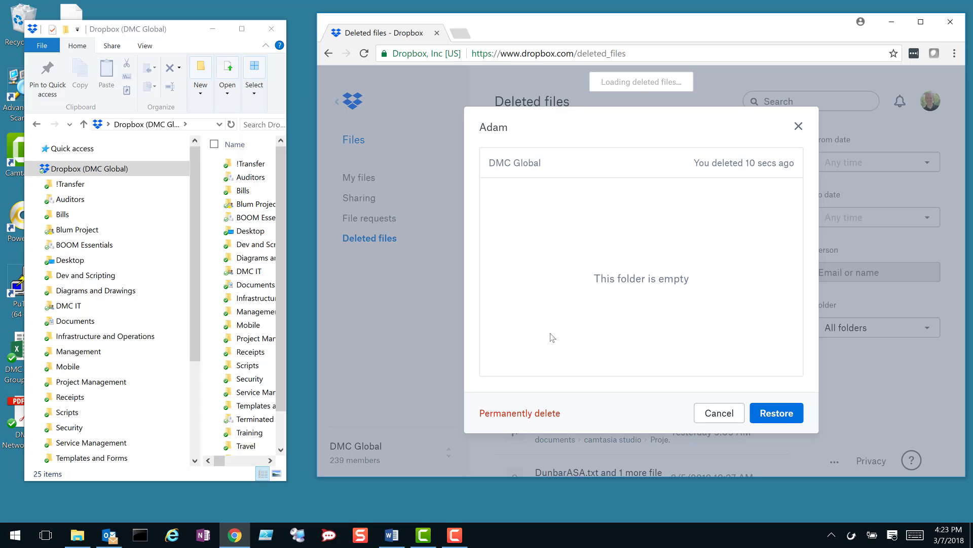
{"action": "left_click", "coordinate": [764, 414]}
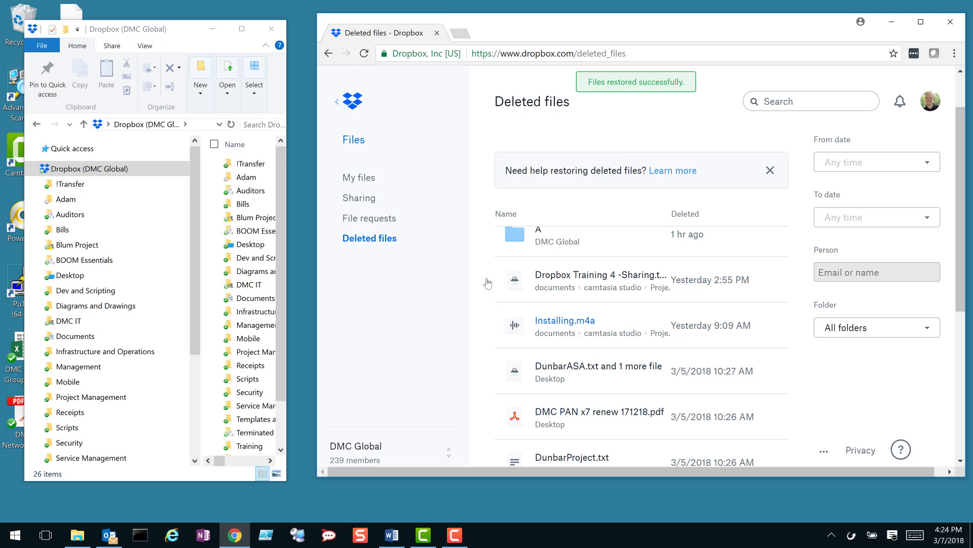
{"action": "left_click", "coordinate": [363, 178]}
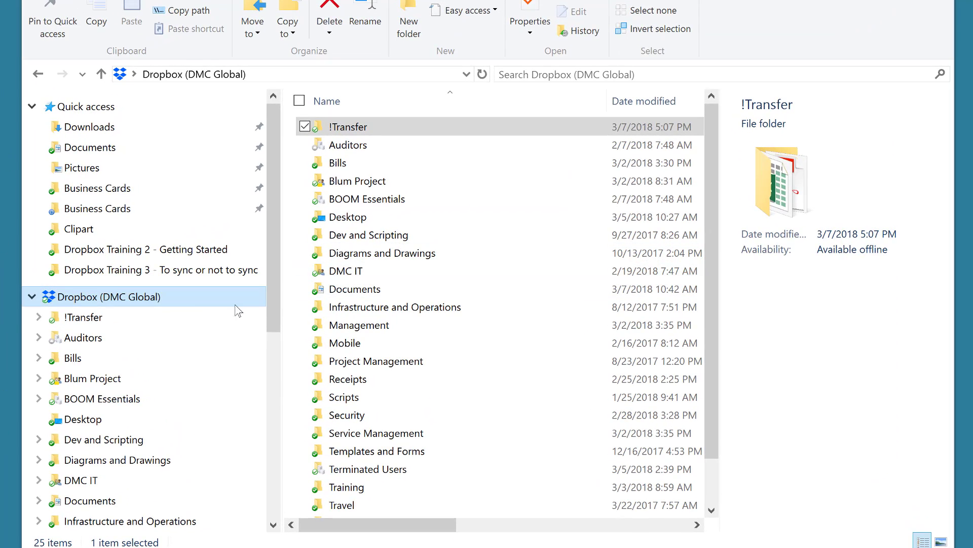
Step: Open !Transfer > Business Cards and view the second business-card PDF in Acrobat, then close it
{"action": "left_click", "coordinate": [38, 317]}
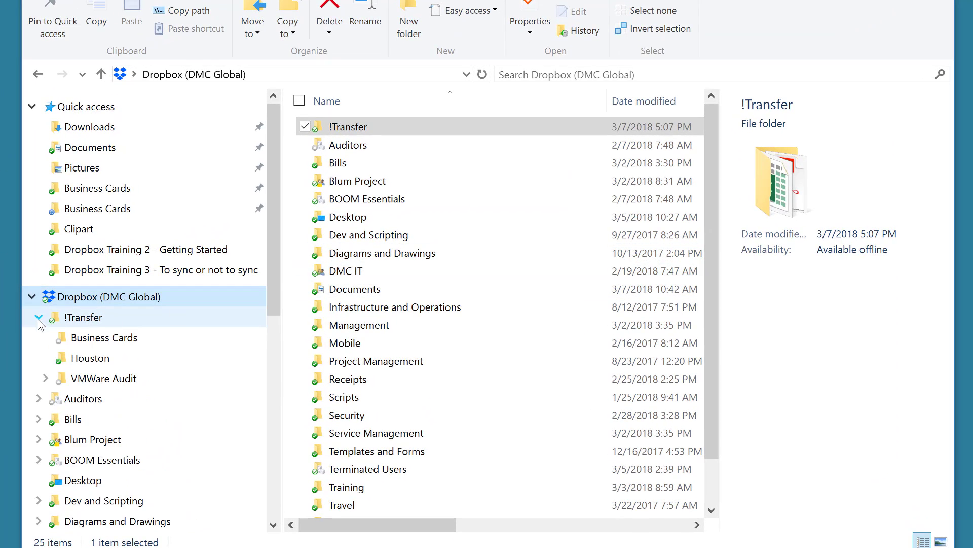
{"action": "left_click", "coordinate": [85, 340]}
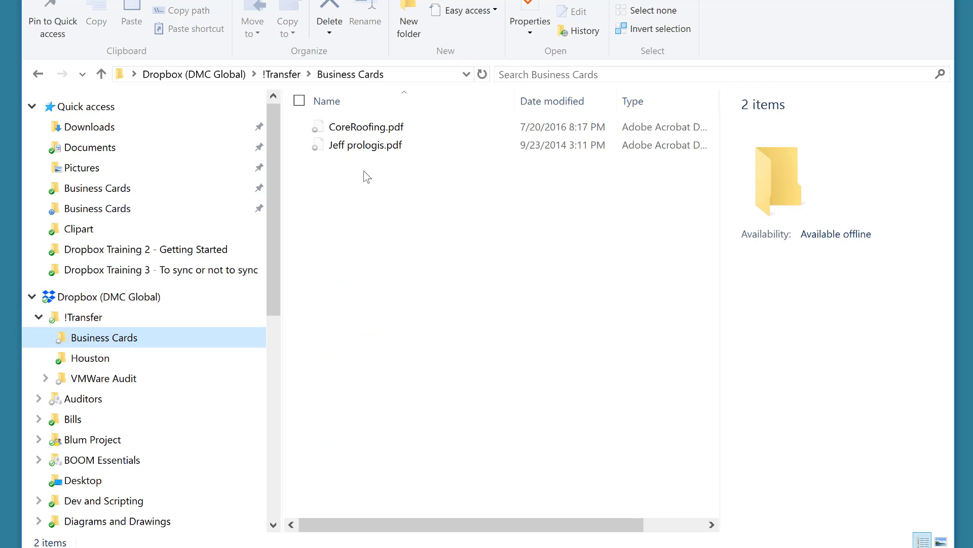
{"action": "left_click", "coordinate": [364, 148]}
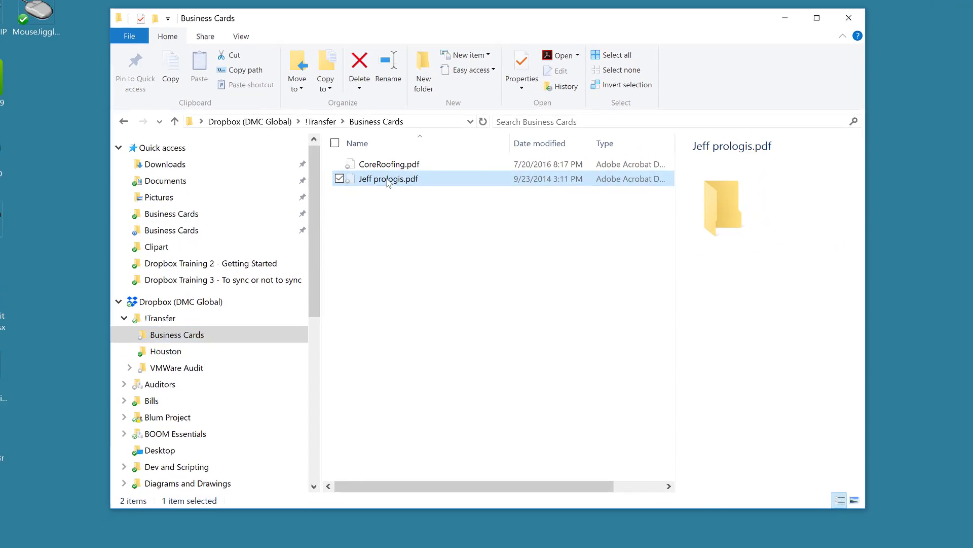
{"action": "double_click", "coordinate": [389, 180]}
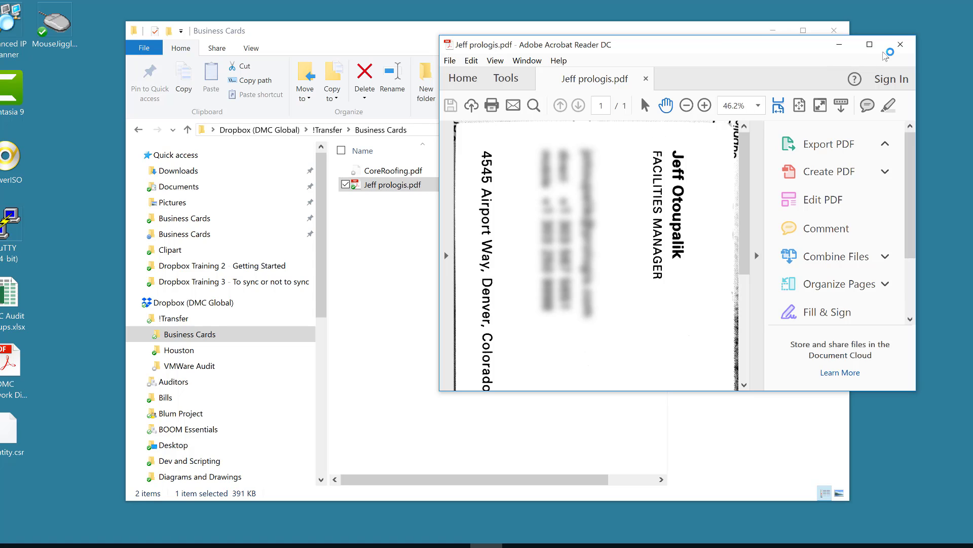
{"action": "left_click", "coordinate": [901, 45]}
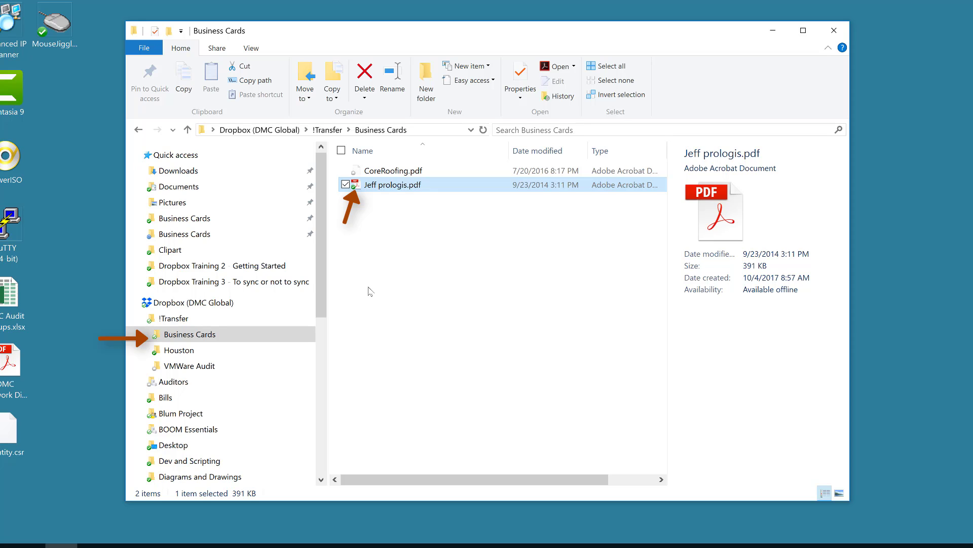
Step: Set the second business-card PDF to Online Only through Dropbox Smart Sync
{"action": "right_click", "coordinate": [380, 188]}
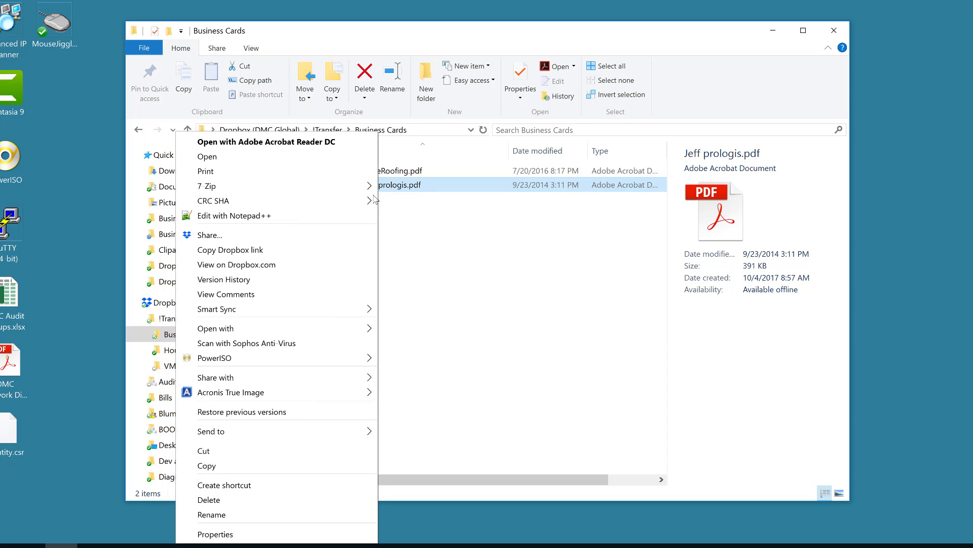
{"action": "mouse_move", "coordinate": [327, 312]}
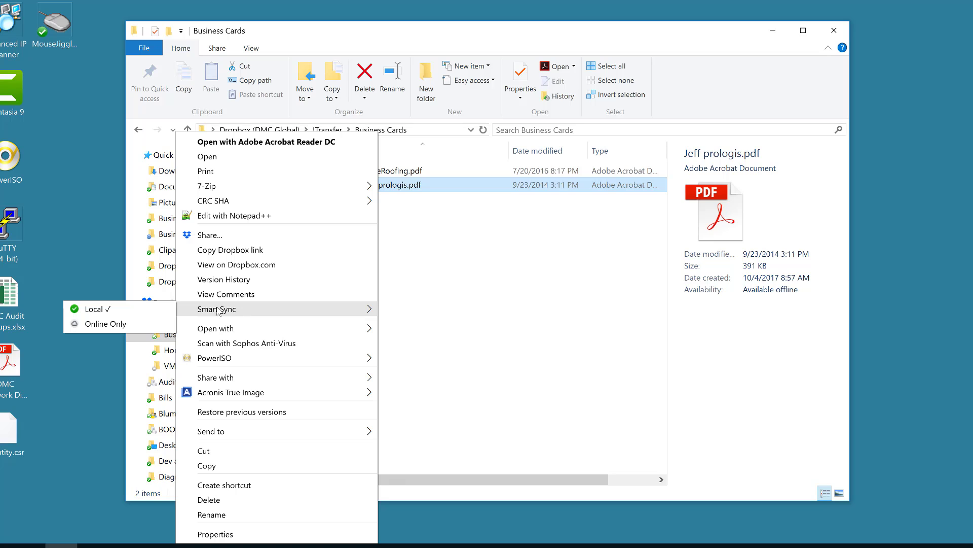
{"action": "left_click", "coordinate": [149, 325]}
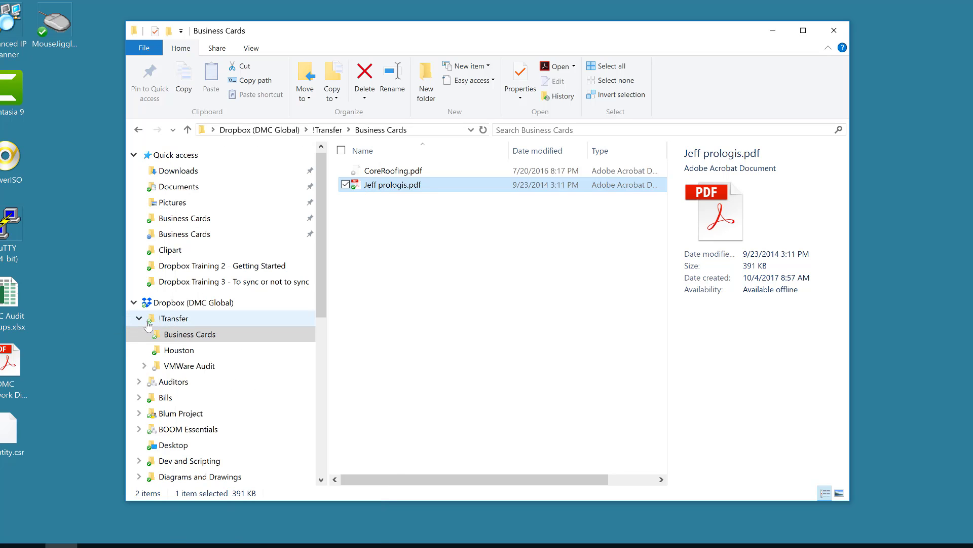